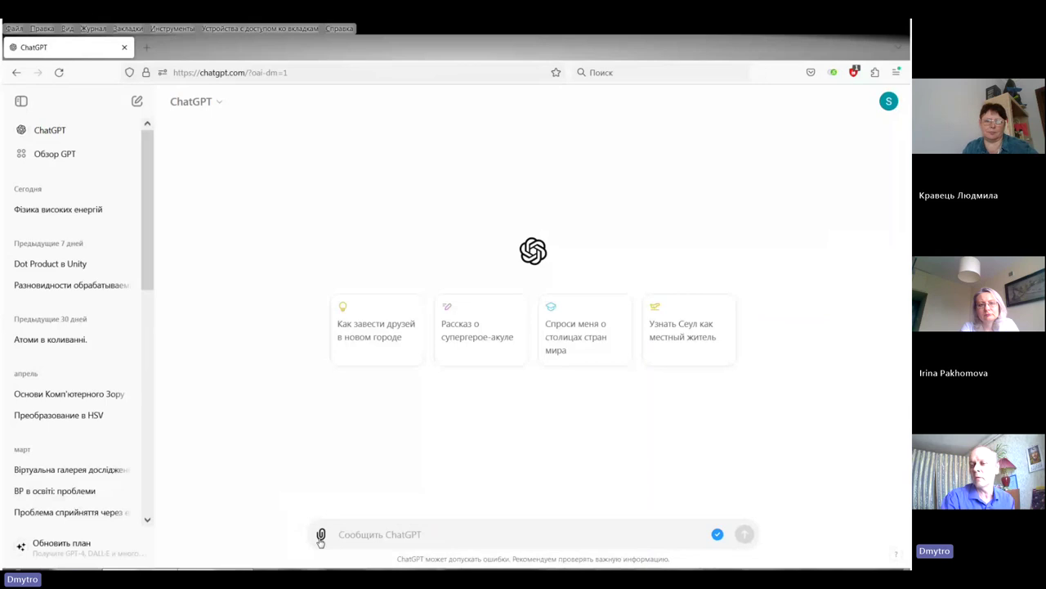
{"action": "left_click", "coordinate": [321, 535]}
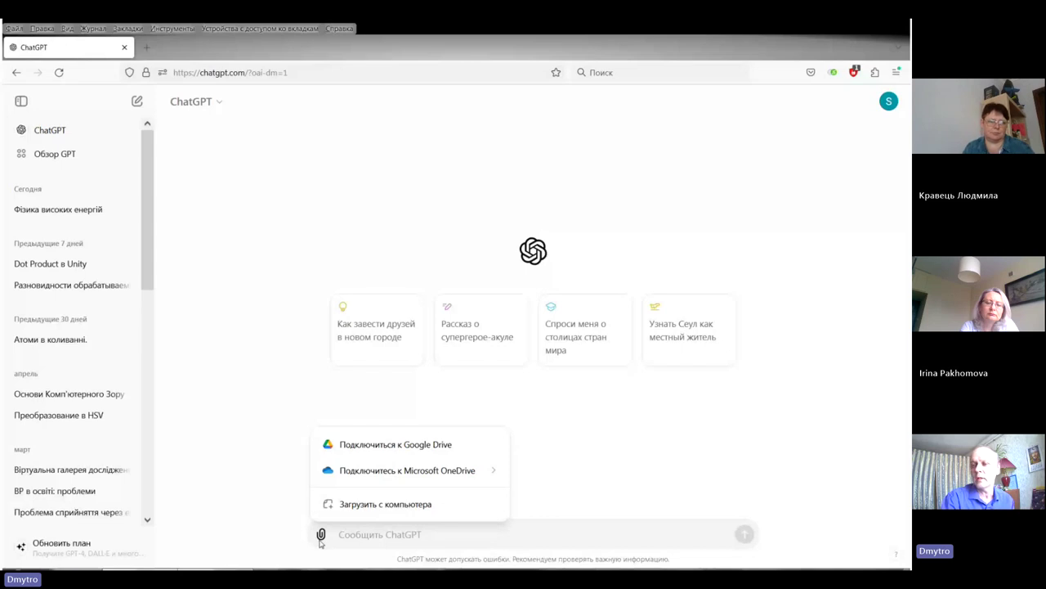
{"action": "left_click", "coordinate": [367, 506]}
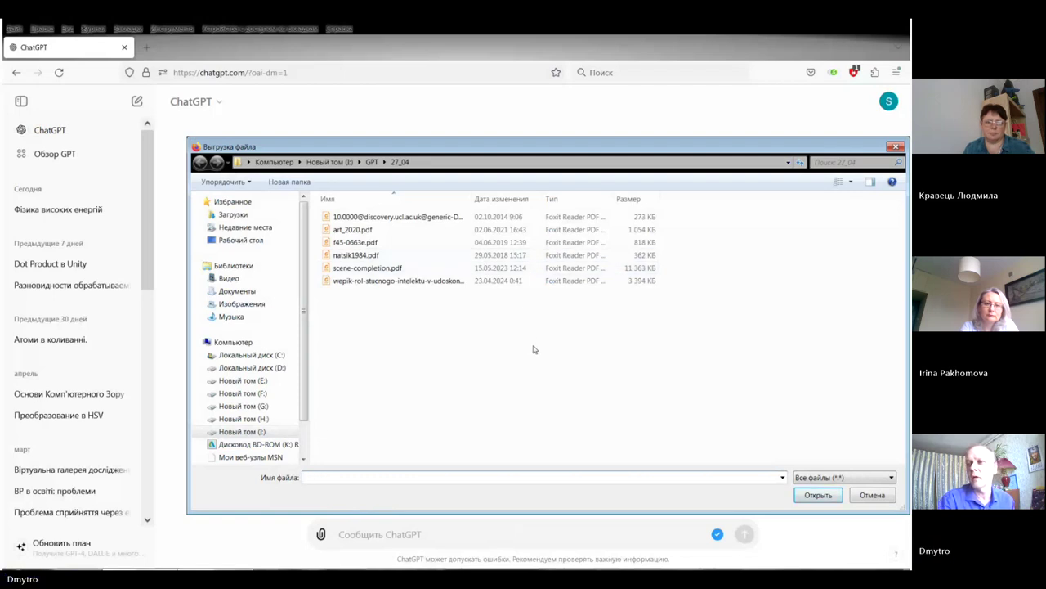
{"action": "left_click", "coordinate": [386, 217]}
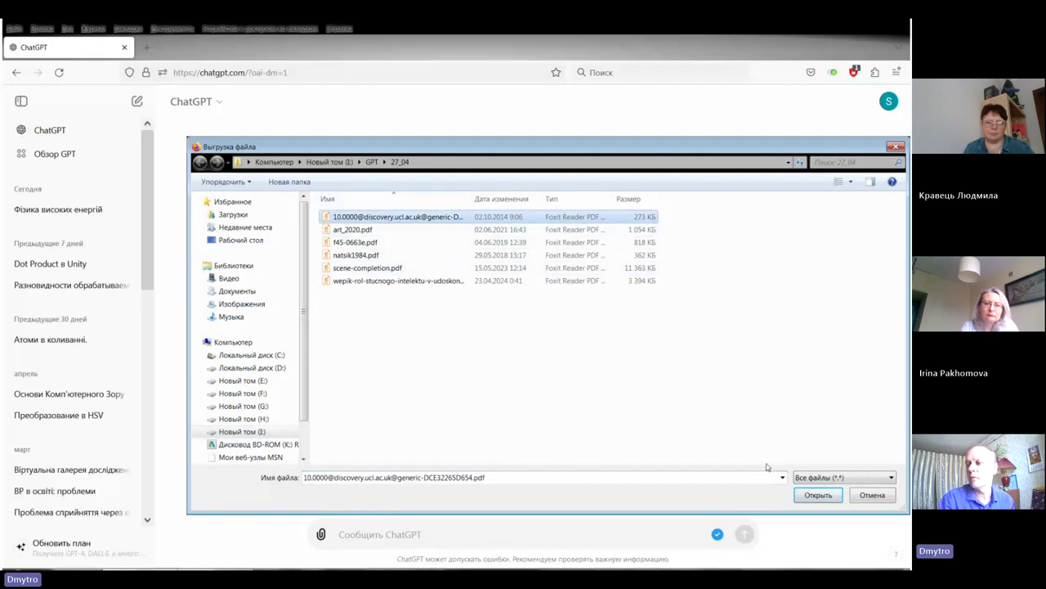
{"action": "left_click", "coordinate": [816, 496]}
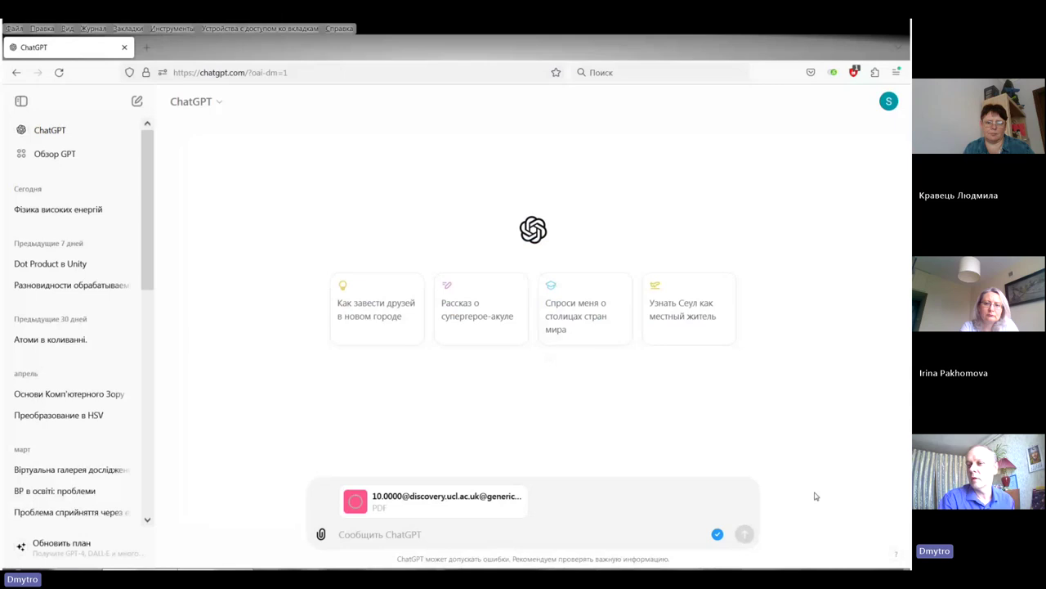
Send the attached PDF with the request "Напиши рецензію на цю статтю"
{"action": "left_click", "coordinate": [389, 534]}
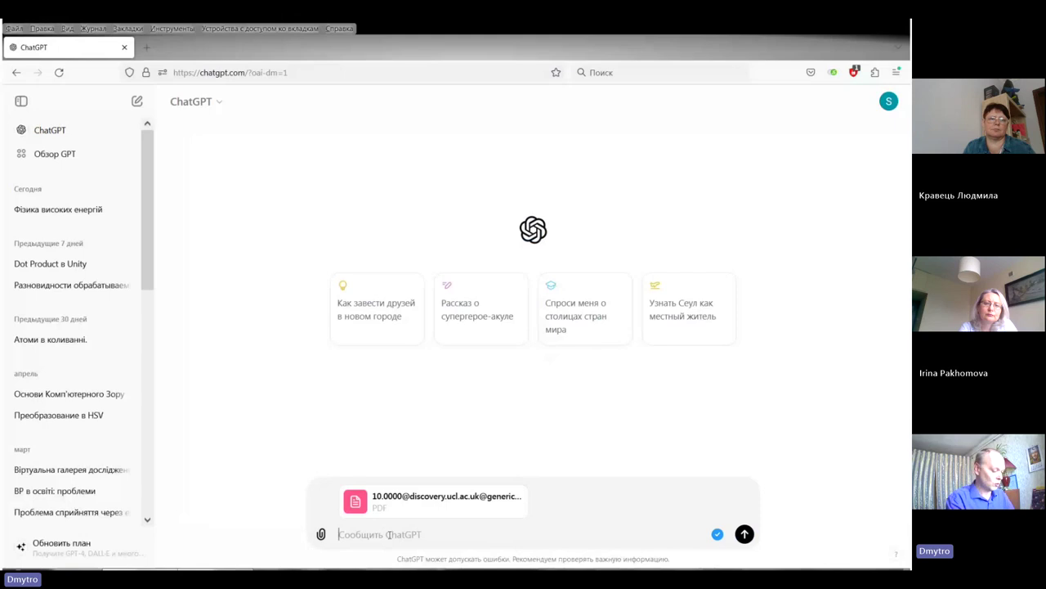
{"action": "type", "text": "Напиш"}
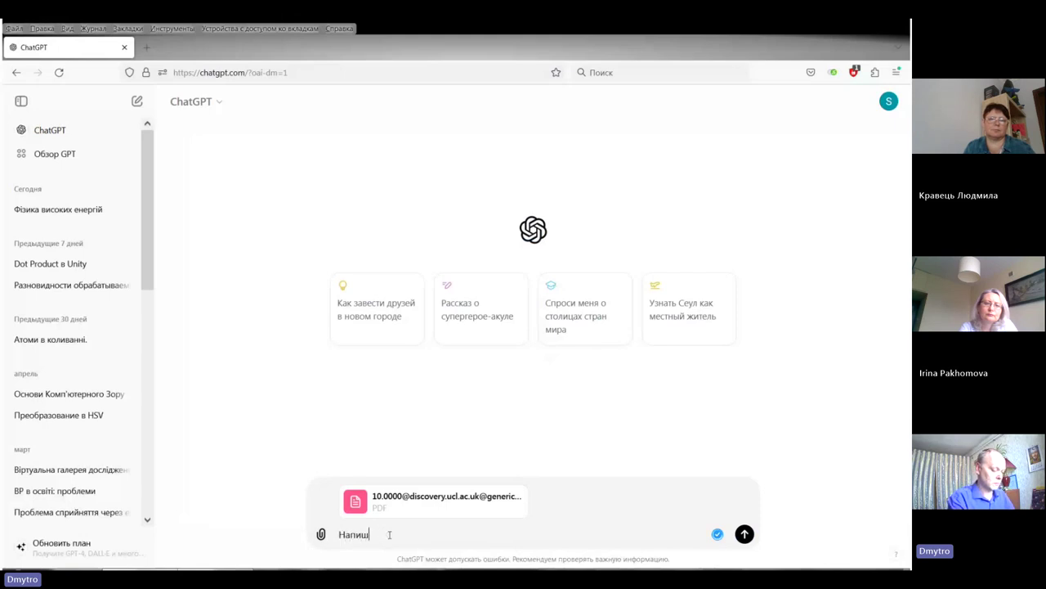
{"action": "type", "text": "и реше"}
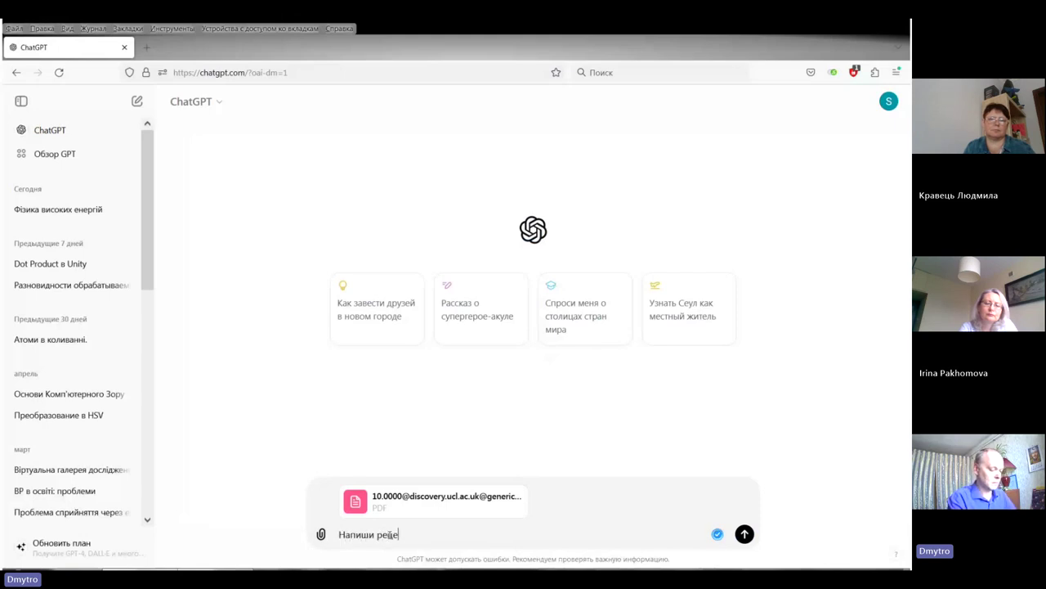
{"action": "type", "text": "нзію на"}
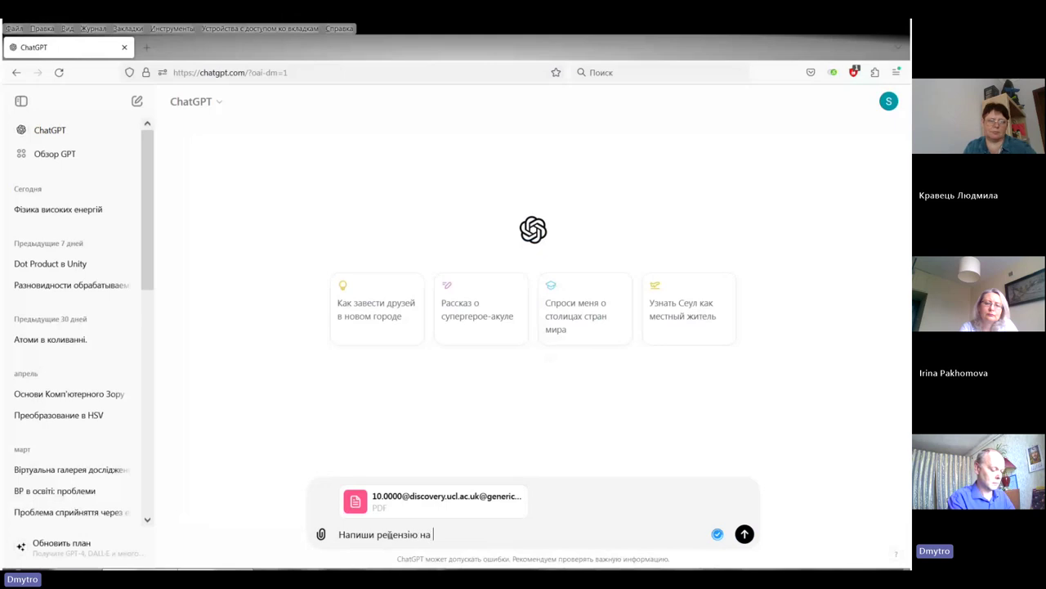
{"action": "type", "text": " цю "}
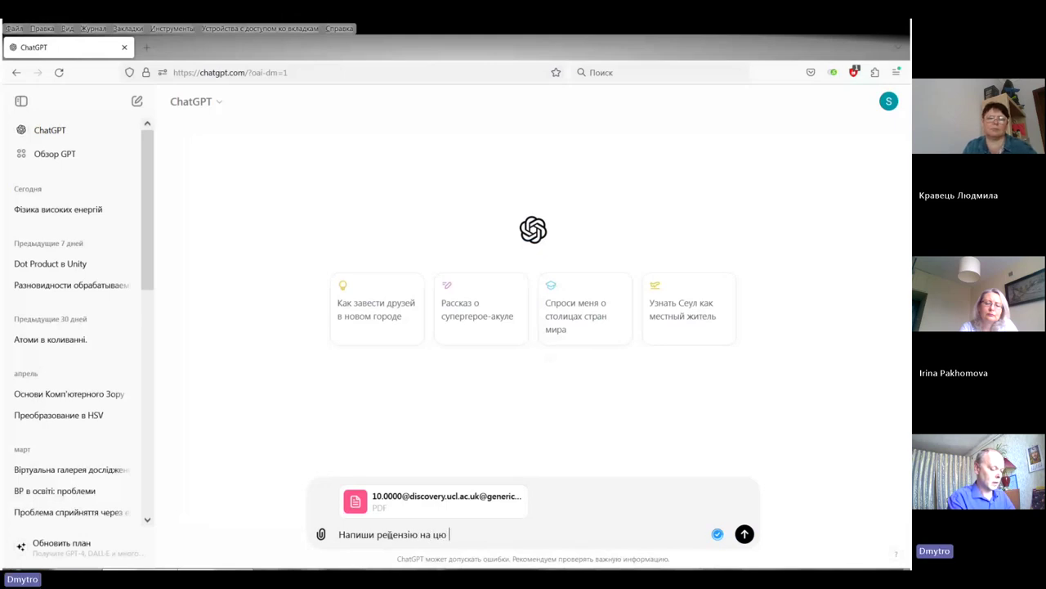
{"action": "type", "text": "статтю"}
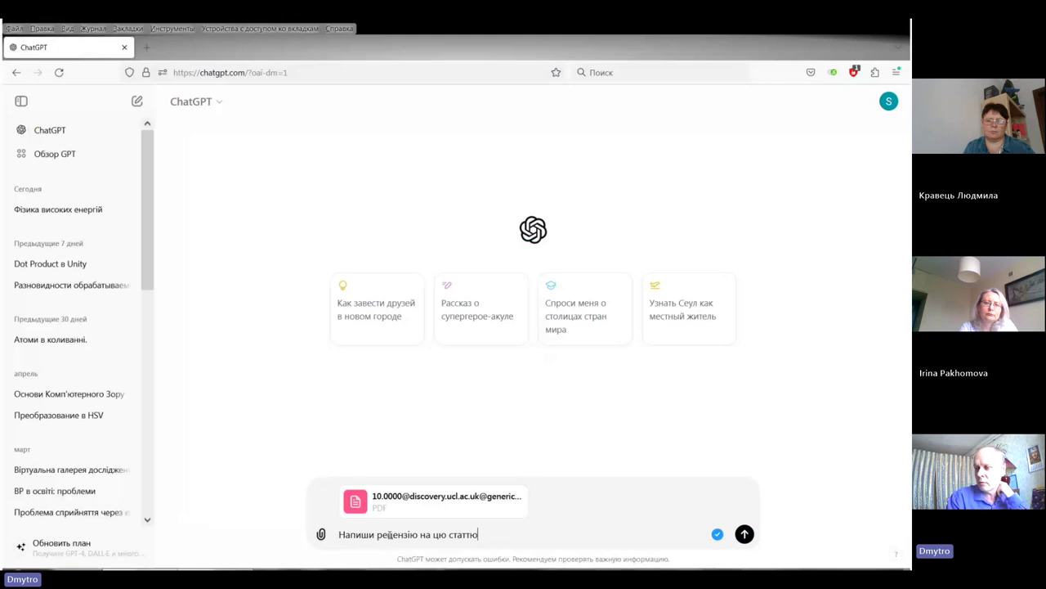
{"action": "key", "text": "Return"}
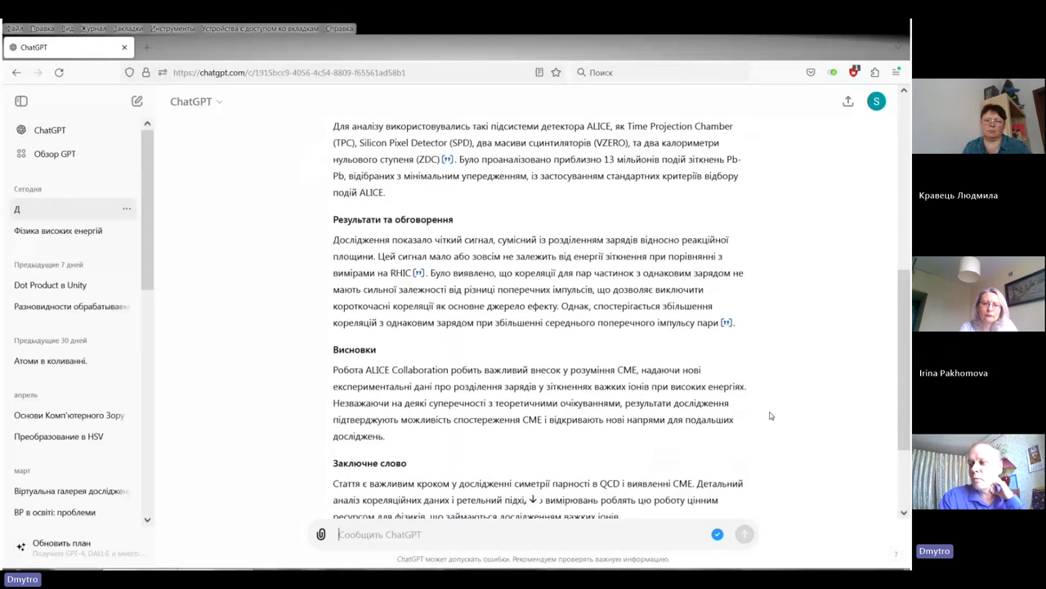
Send the follow-up request "Поясни результати цієї статті для учня молодших класів"
{"action": "scroll", "coordinate": [770, 416], "scroll_direction": "down", "scroll_amount": 2}
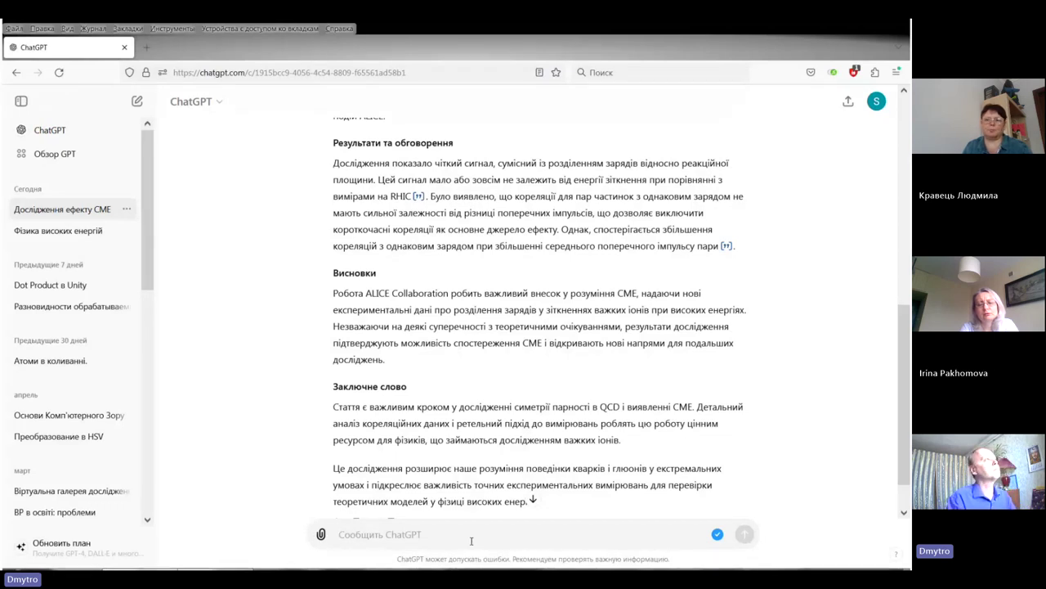
{"action": "type", "text": "По"}
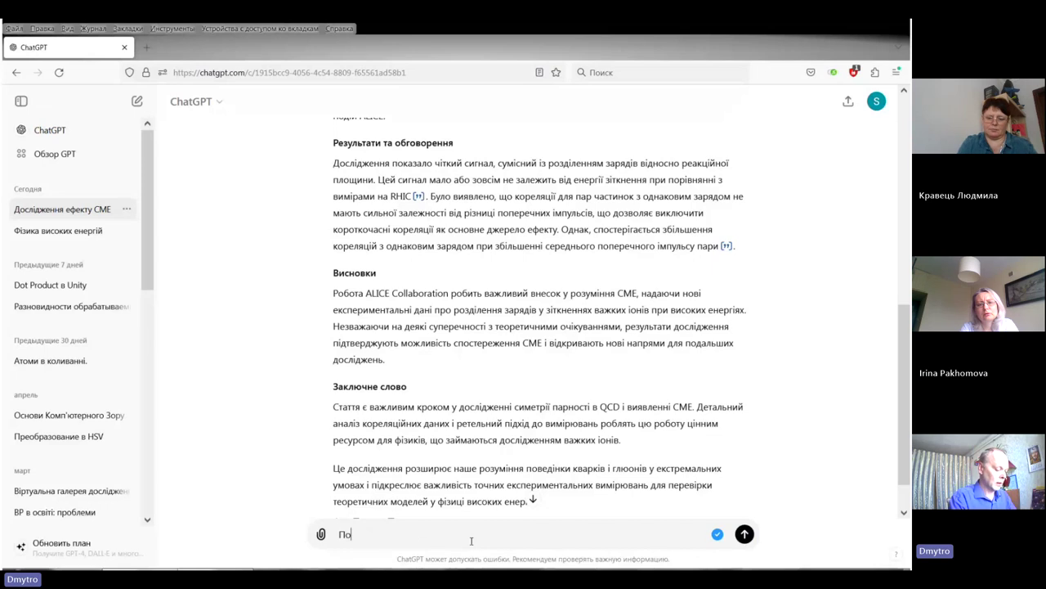
{"action": "type", "text": "ясни ре"}
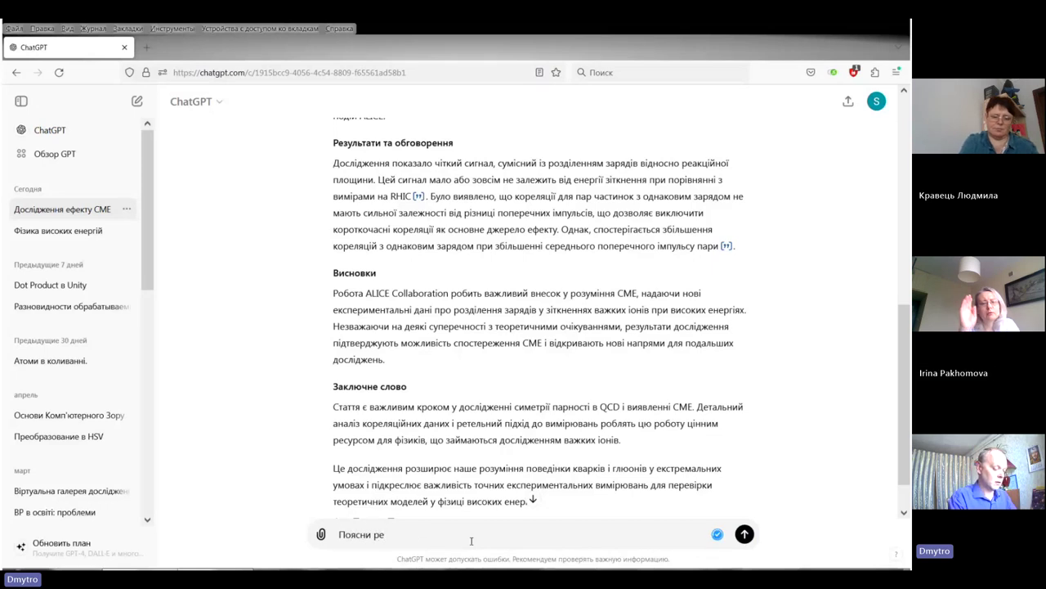
{"action": "type", "text": "зультати ці"}
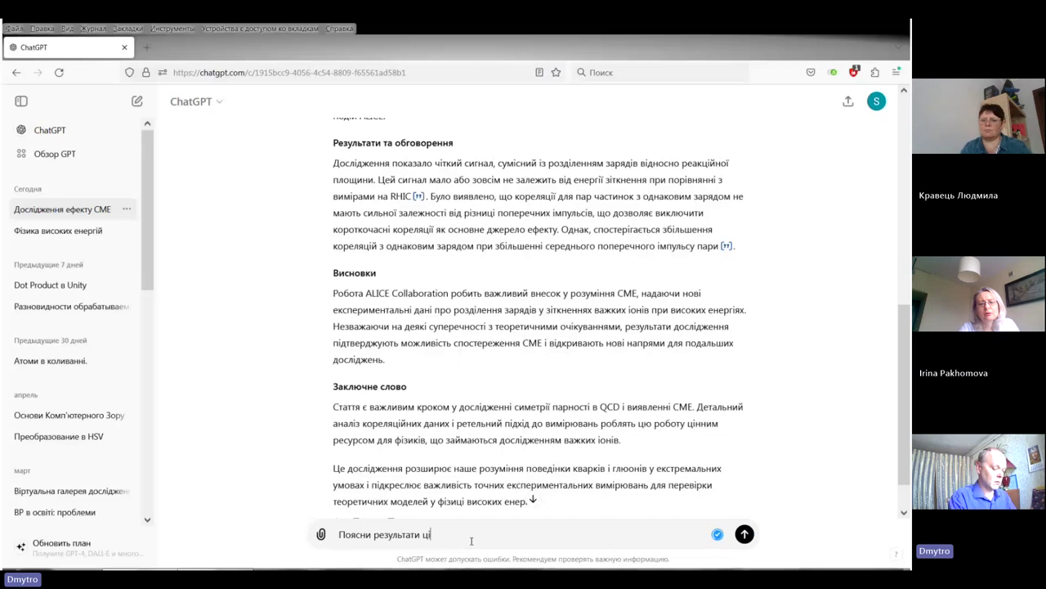
{"action": "type", "text": "єї статті для"}
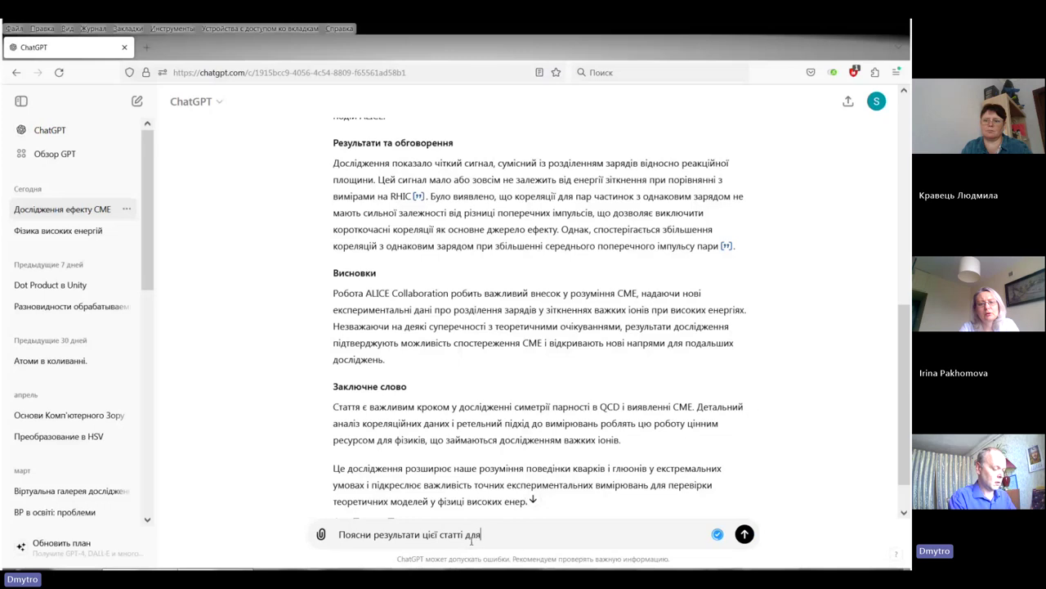
{"action": "type", "text": " учня"}
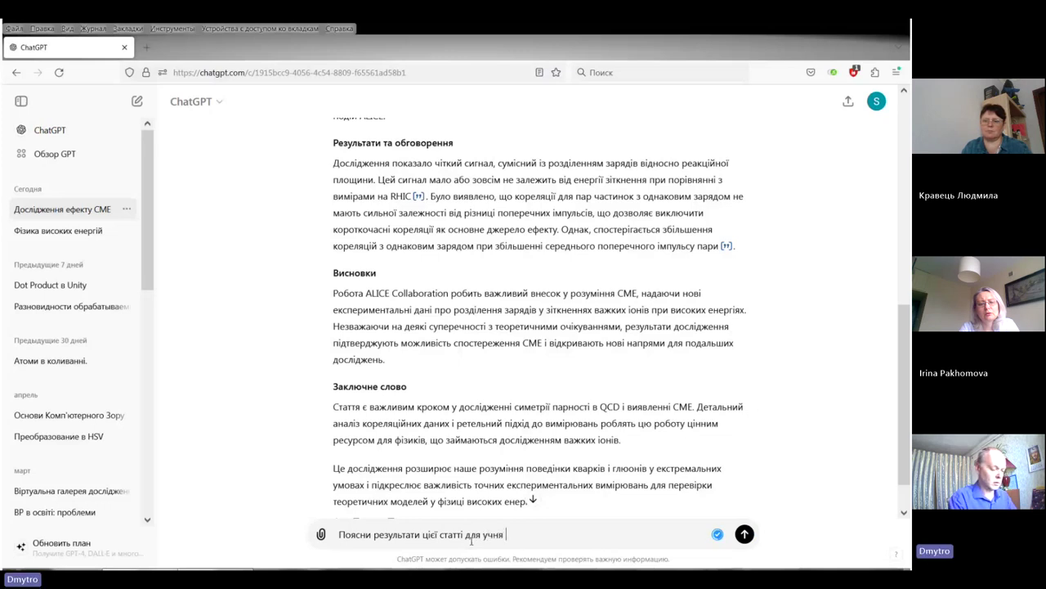
{"action": "type", "text": " молод"}
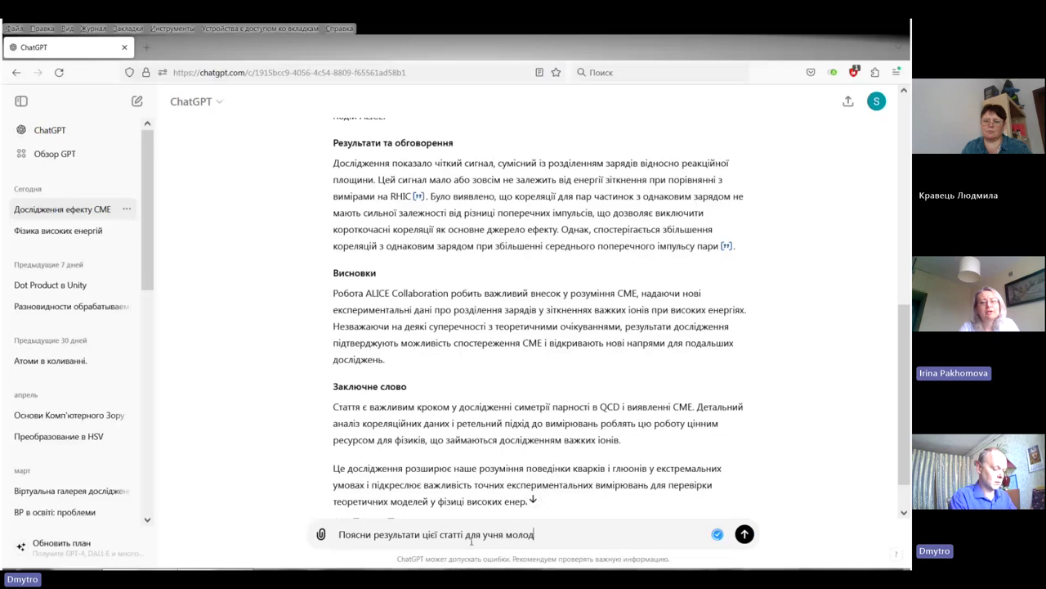
{"action": "type", "text": "ших"}
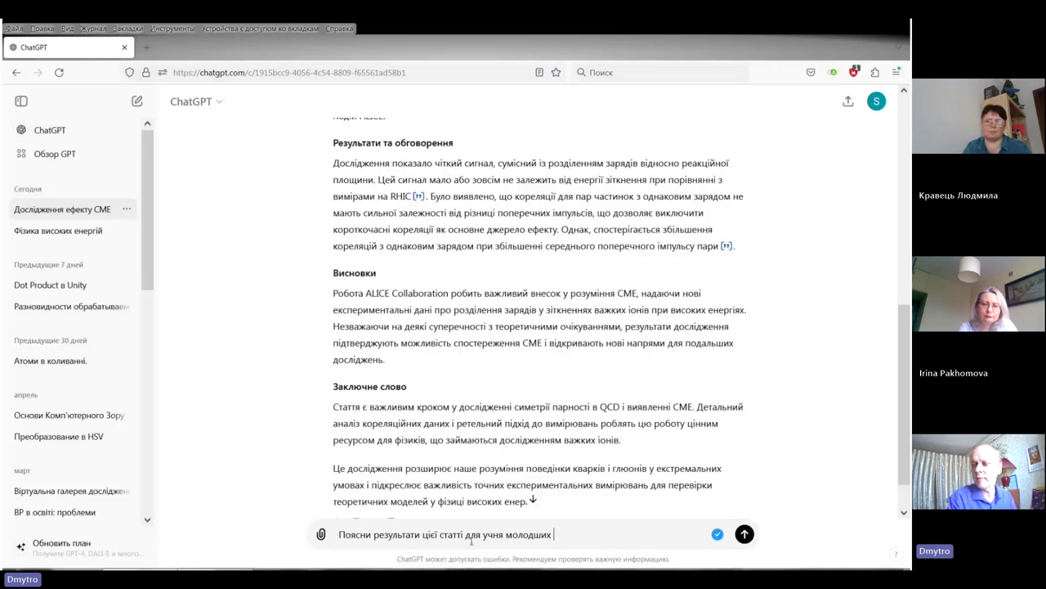
{"action": "type", "text": "класів"}
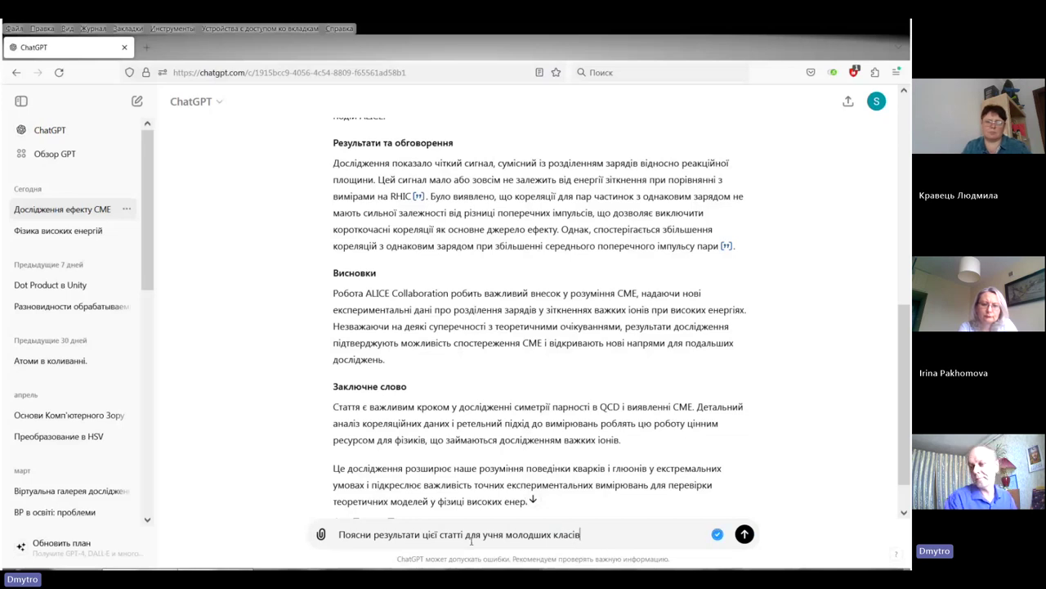
{"action": "key", "text": "Return"}
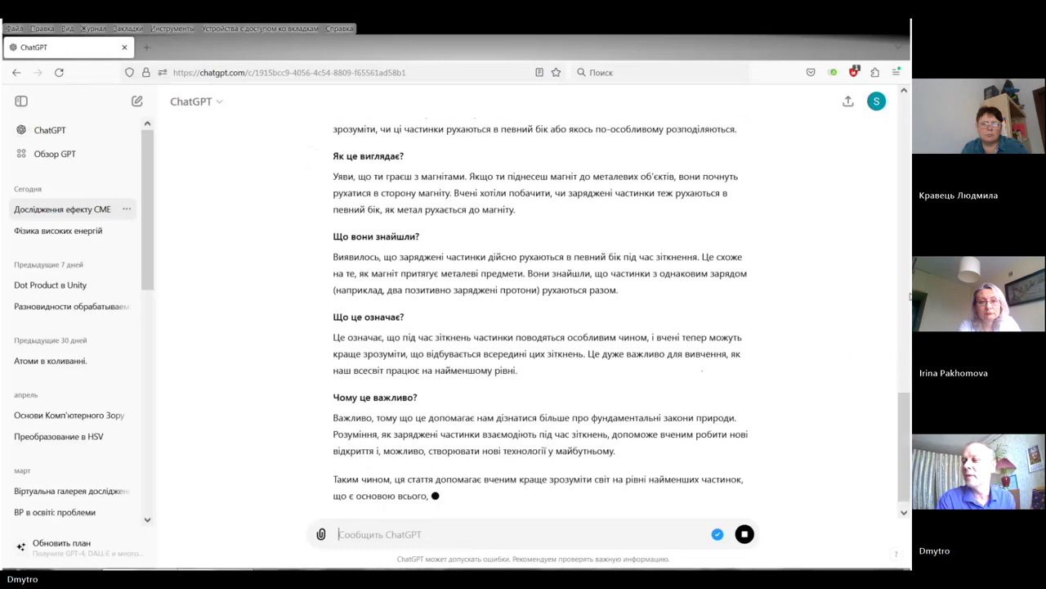
Read through the simplified explanation of the article's results from its heading to its closing paragraph
{"action": "scroll", "coordinate": [803, 267], "scroll_direction": "up", "scroll_amount": 5}
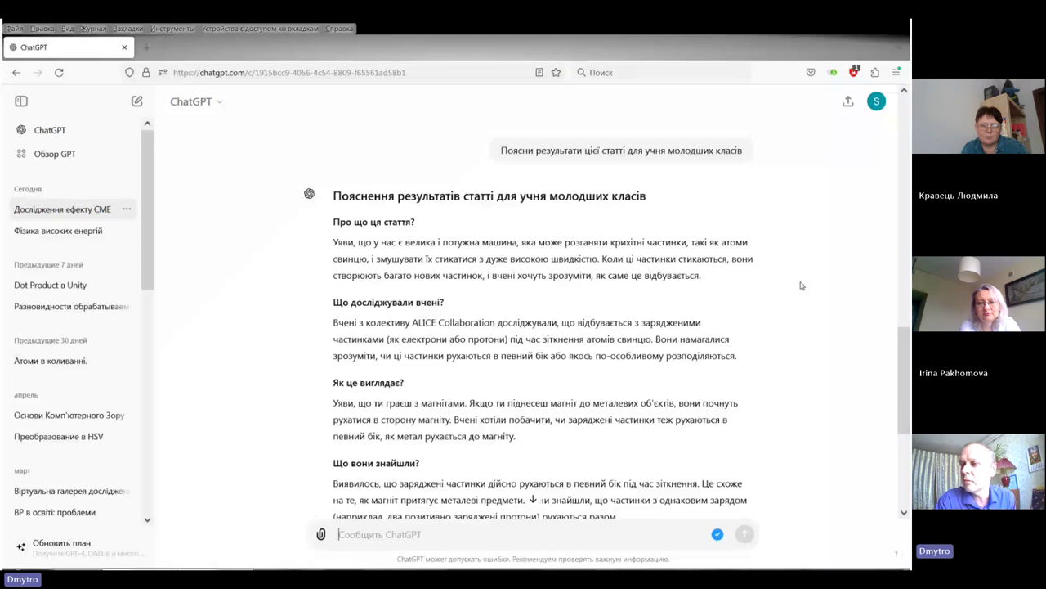
{"action": "scroll", "coordinate": [802, 285], "scroll_direction": "down", "scroll_amount": 1}
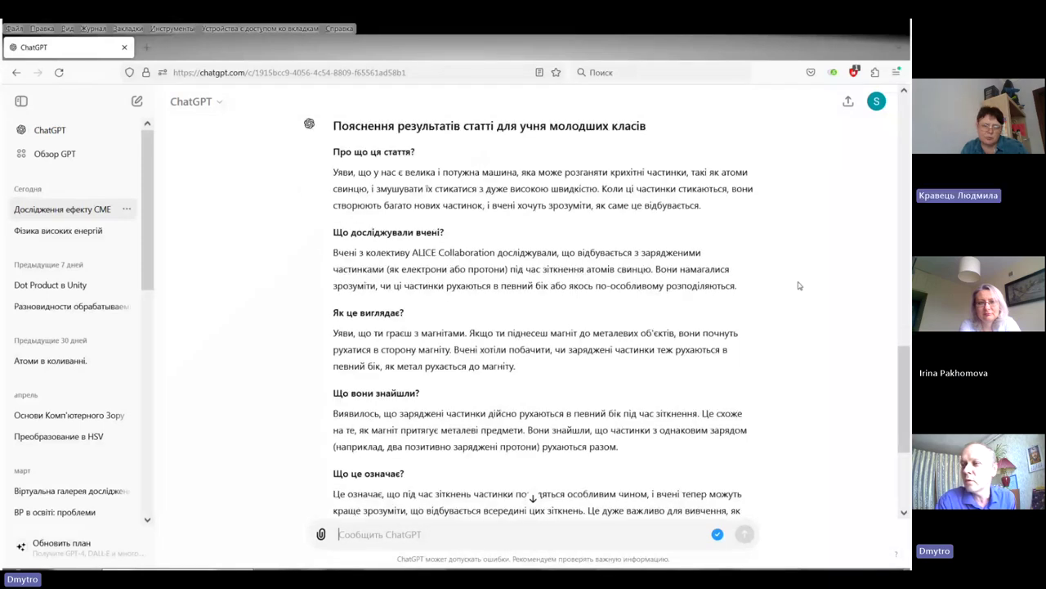
{"action": "scroll", "coordinate": [800, 285], "scroll_direction": "down", "scroll_amount": 1}
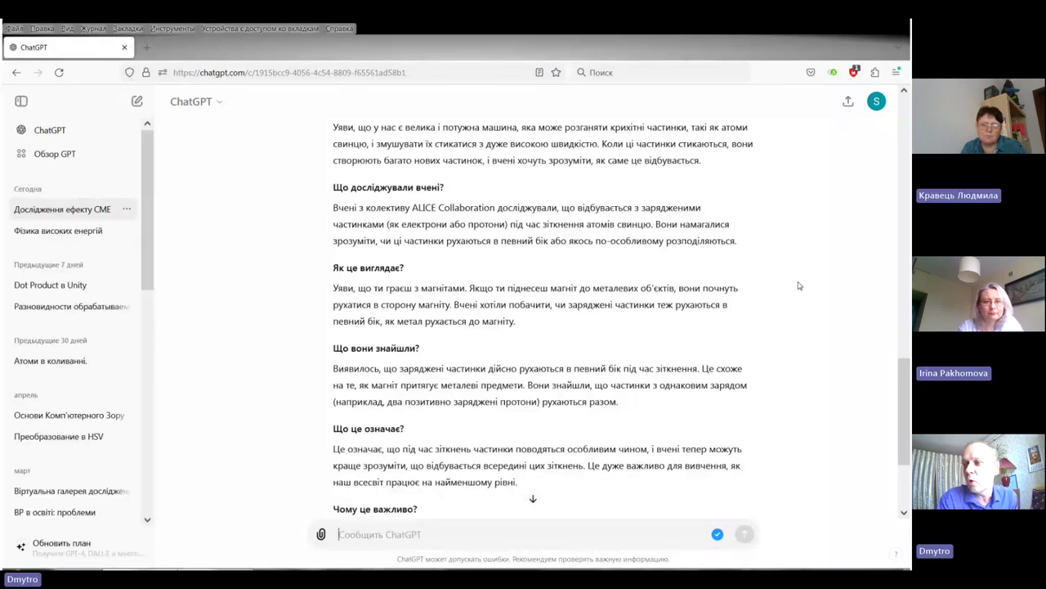
{"action": "scroll", "coordinate": [797, 287], "scroll_direction": "down", "scroll_amount": 1}
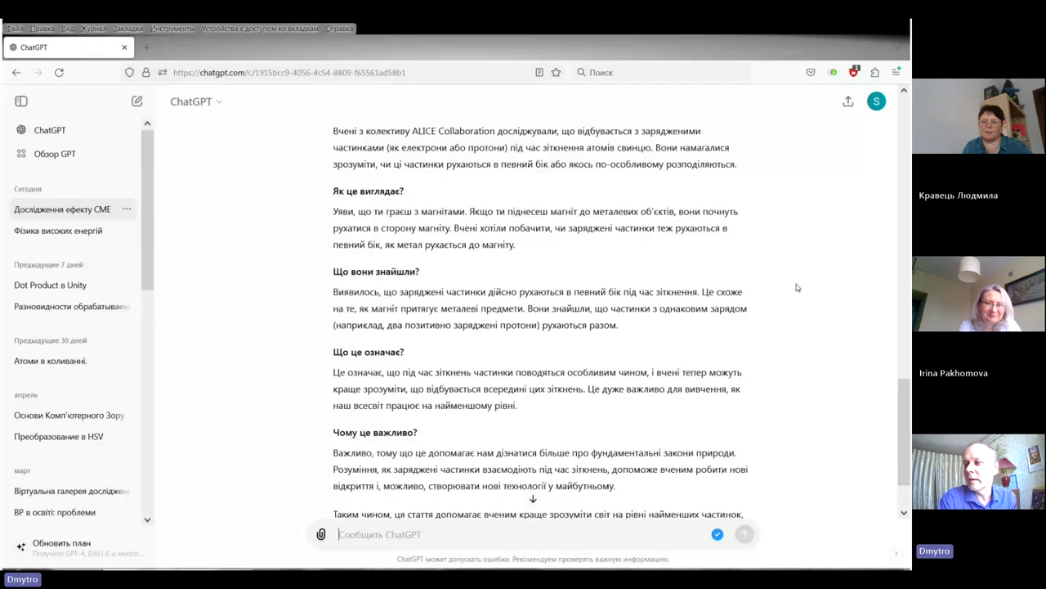
{"action": "scroll", "coordinate": [797, 287], "scroll_direction": "down", "scroll_amount": 2}
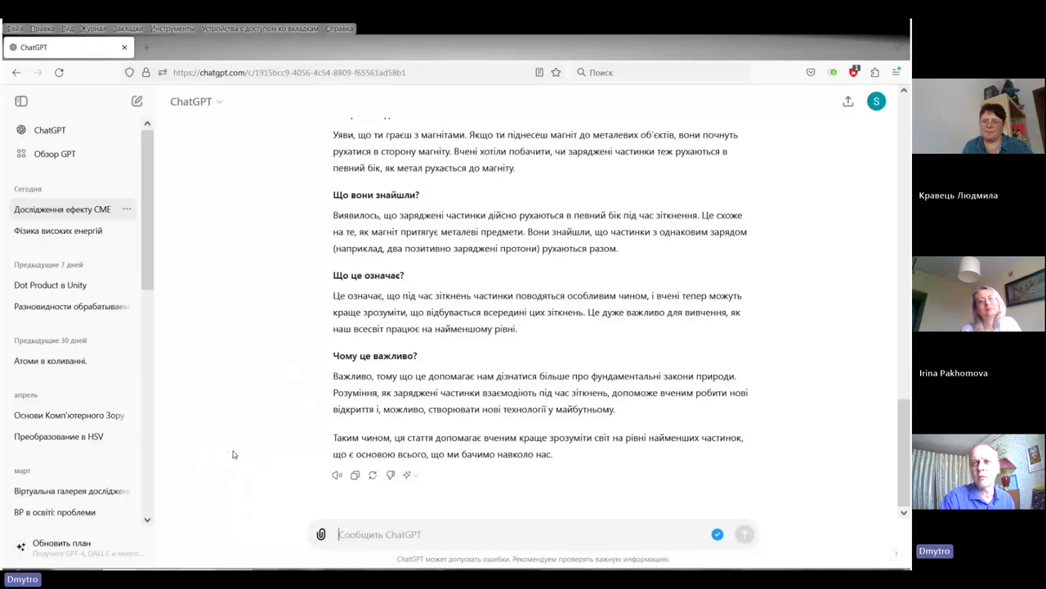
Send the follow-up question "Які недоліки у цієї роботи?" in the same chat
{"action": "mouse_move", "coordinate": [322, 536]}
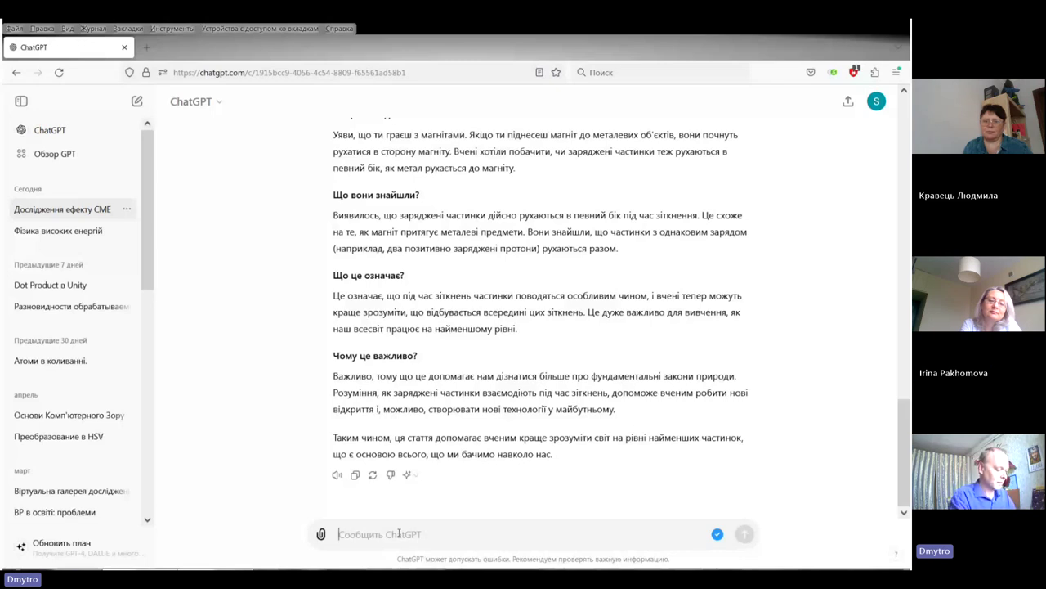
{"action": "type", "text": "які недо"}
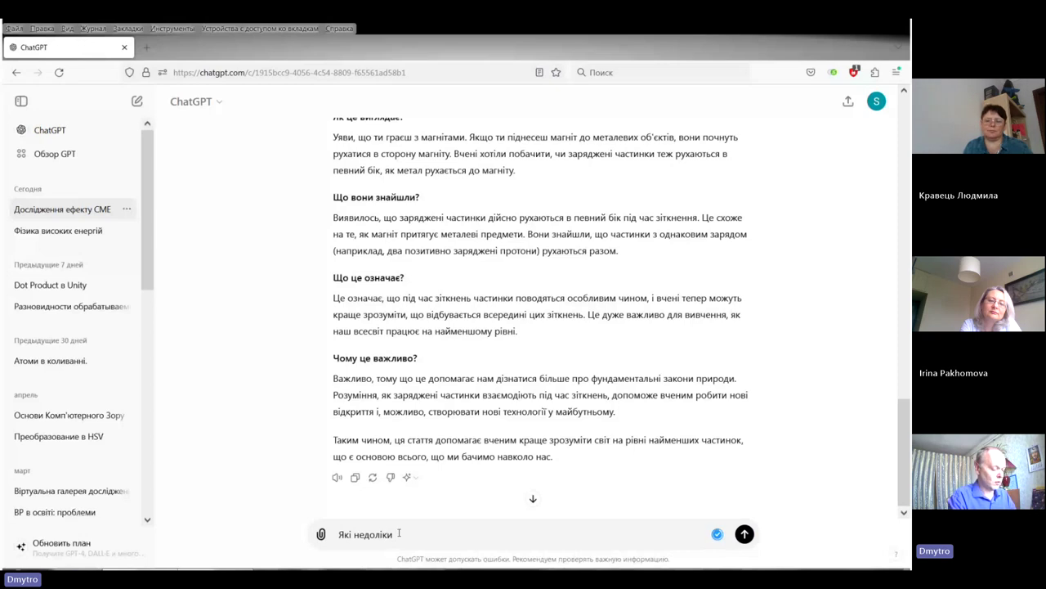
{"action": "type", "text": "лики у цієї р"}
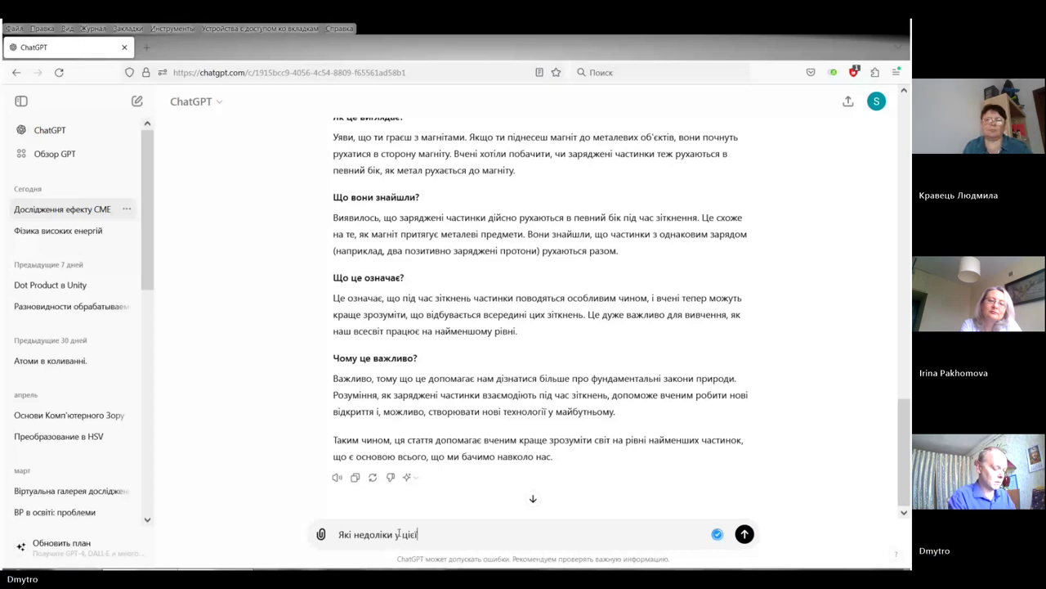
{"action": "type", "text": "оботи"}
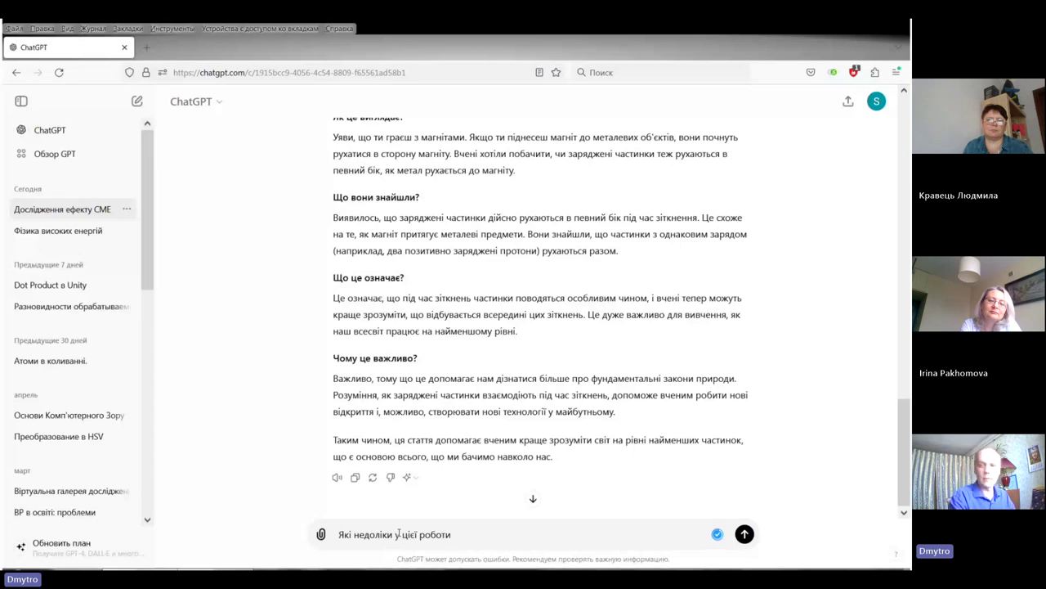
{"action": "type", "text": "?"}
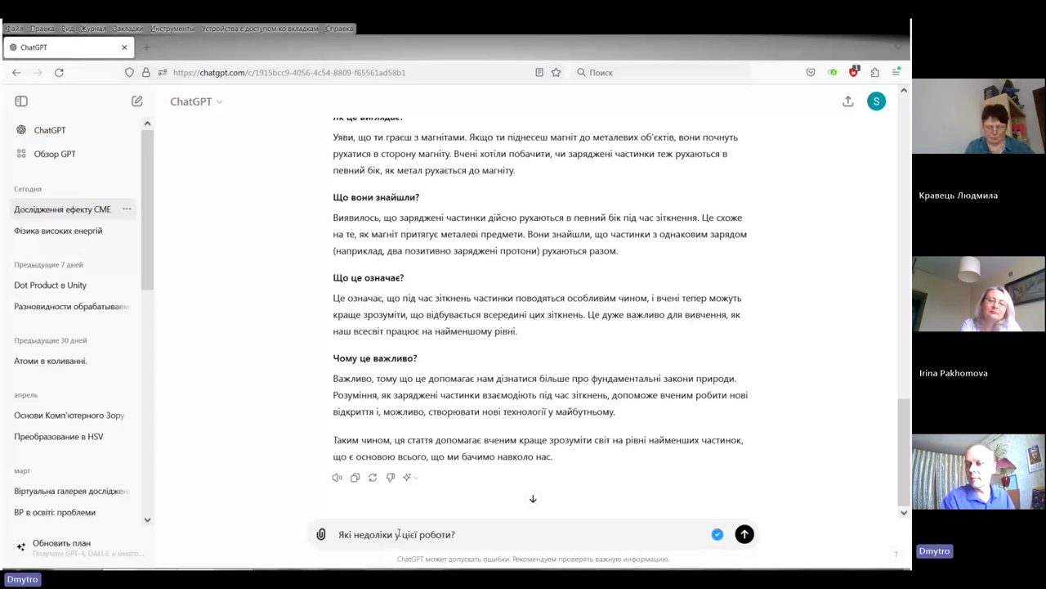
{"action": "key", "text": "Return"}
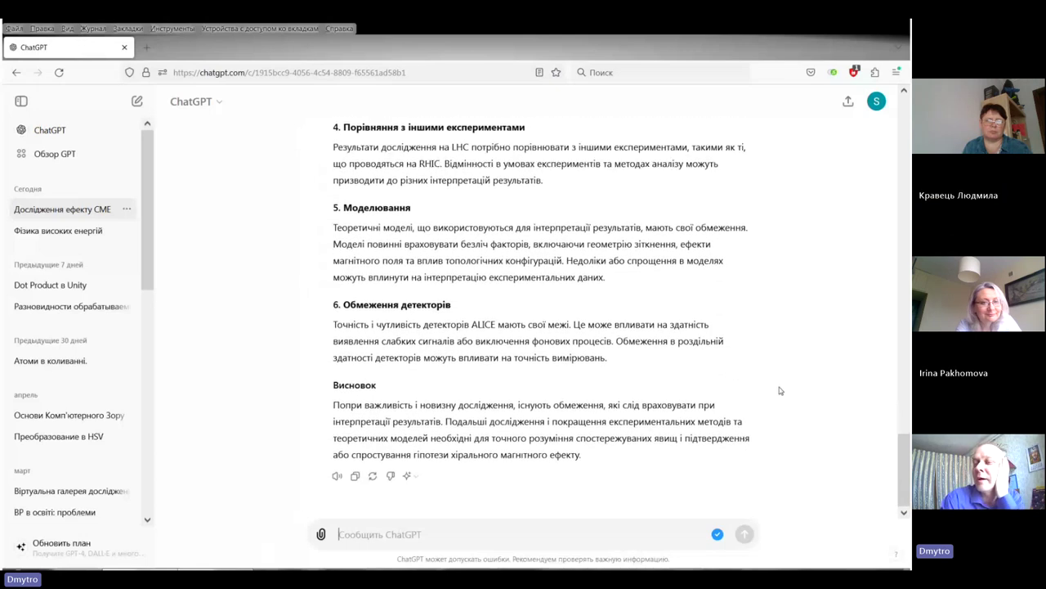
Look through the numbered list of the work's shortcomings in the latest reply
{"action": "scroll", "coordinate": [779, 391], "scroll_direction": "up", "scroll_amount": 5}
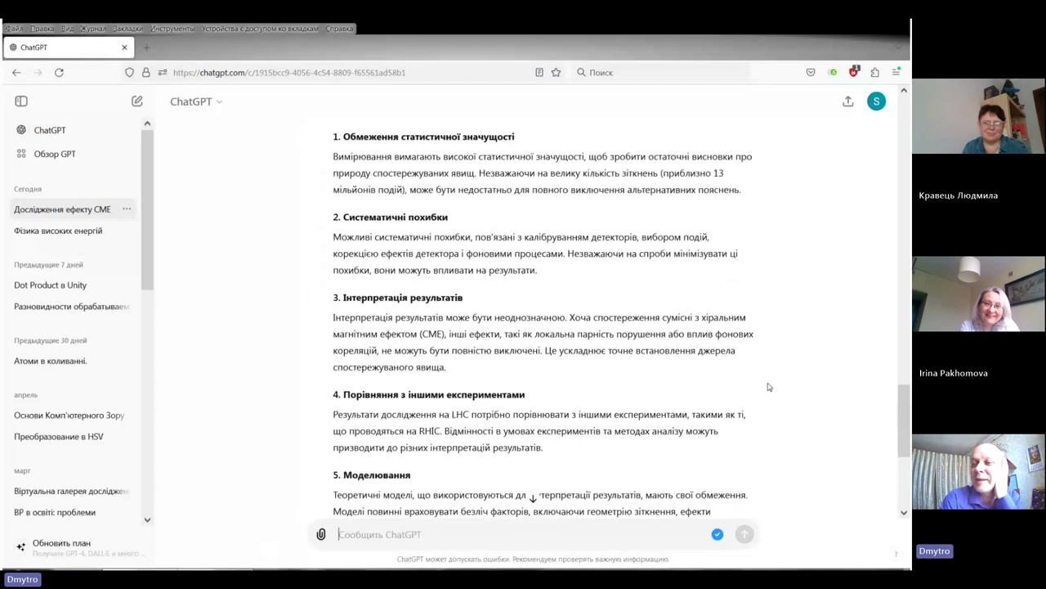
{"action": "scroll", "coordinate": [770, 385], "scroll_direction": "down", "scroll_amount": 1}
{"action": "scroll", "coordinate": [807, 364], "scroll_direction": "down", "scroll_amount": 3}
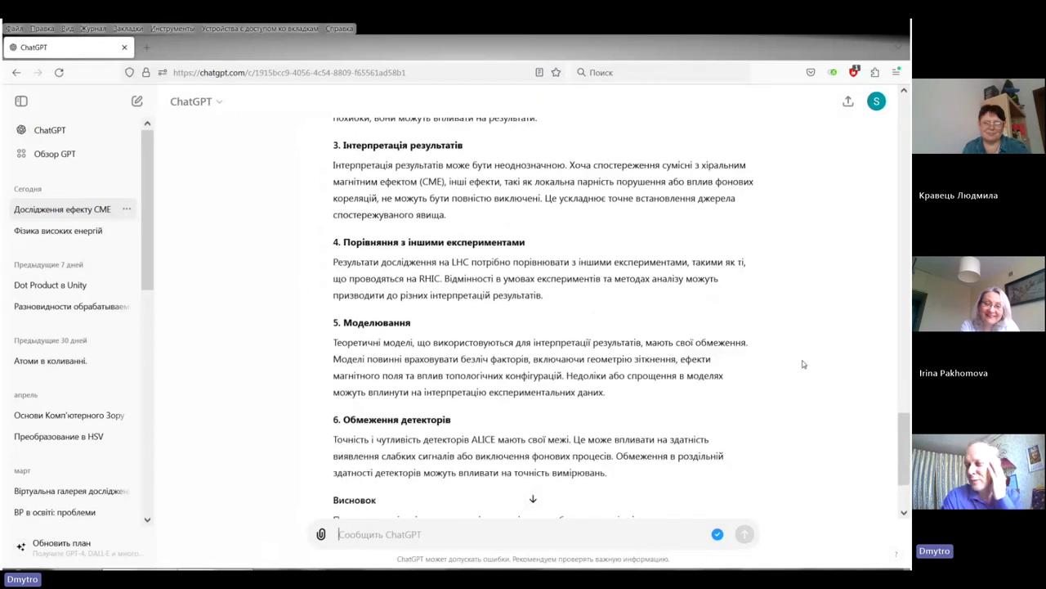